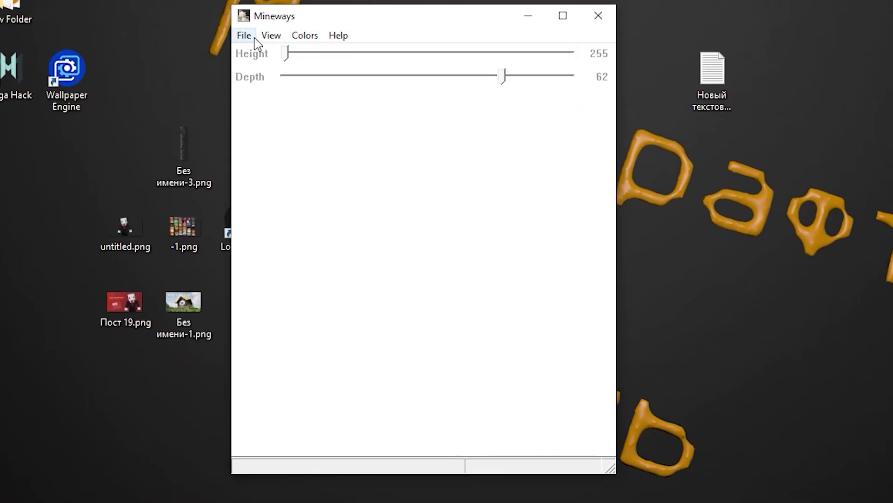
# Step: Load the Новый мир (4) world's level.dat in Mineways and maximize the window
pyautogui.click(257, 49)
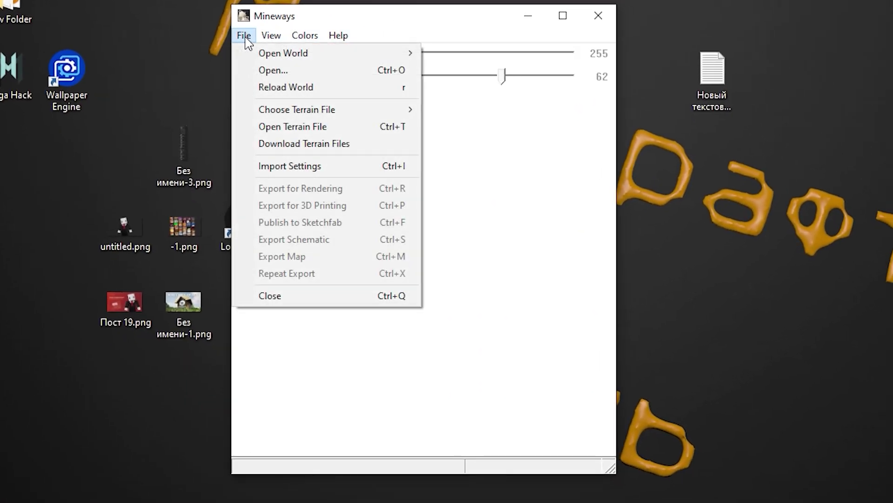
pyautogui.moveTo(254, 54)
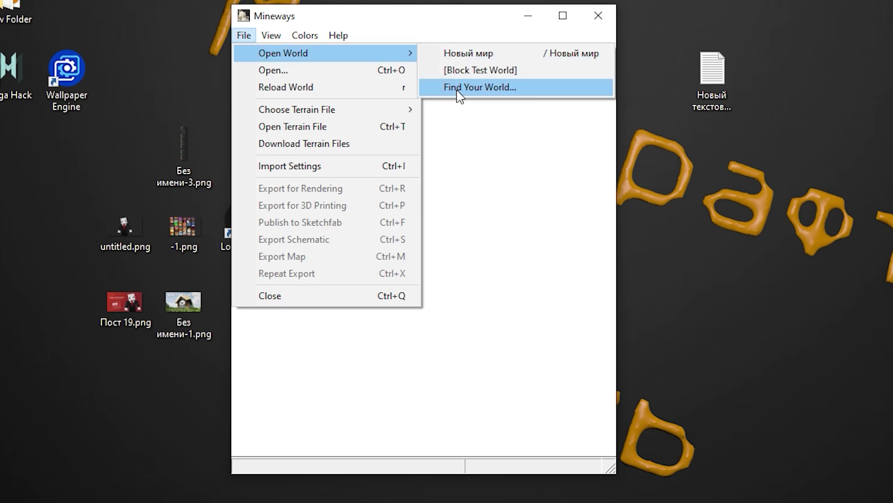
pyautogui.click(458, 87)
pyautogui.doubleClick(478, 173)
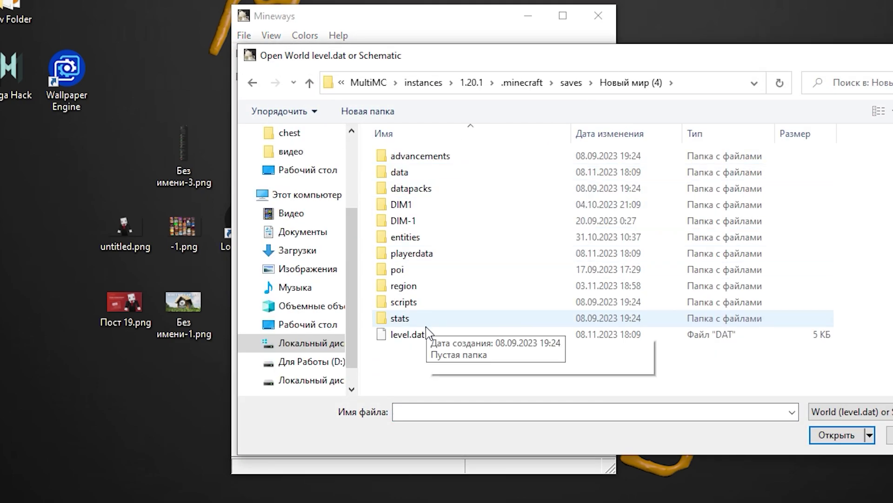
pyautogui.doubleClick(424, 339)
pyautogui.click(562, 16)
# Step: Select the village area on the map and adjust the selection's vertical height range
pyautogui.moveTo(554, 211); pyautogui.dragTo(639, 198)
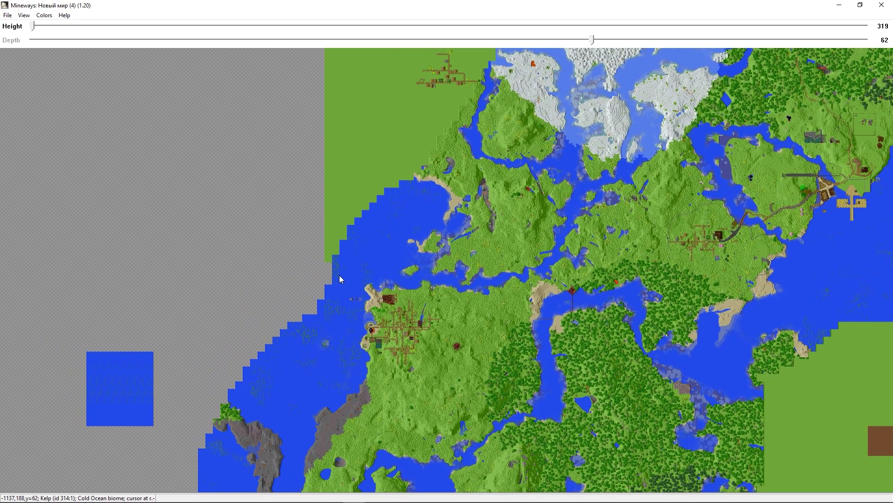
pyautogui.moveTo(365, 301); pyautogui.dragTo(441, 372, button='right')
pyautogui.click(445, 319)
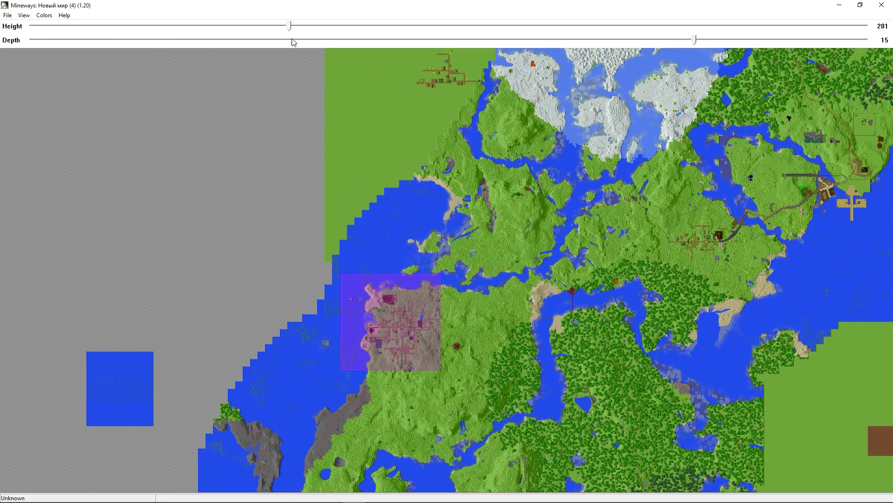
pyautogui.moveTo(459, 41); pyautogui.dragTo(564, 55)
# Step: Export the selection to Новая папка with three mosaic texture images and grouped objects
pyautogui.click(7, 15)
pyautogui.click(42, 107)
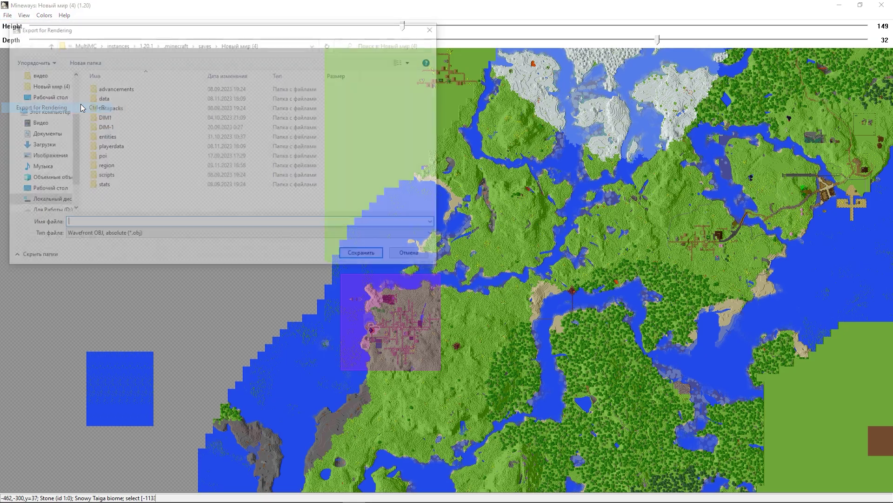
pyautogui.doubleClick(309, 168)
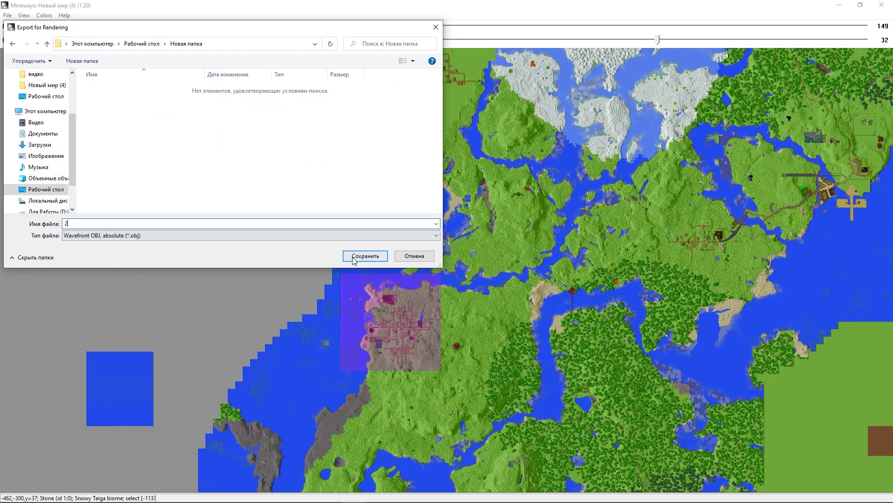
pyautogui.click(365, 256)
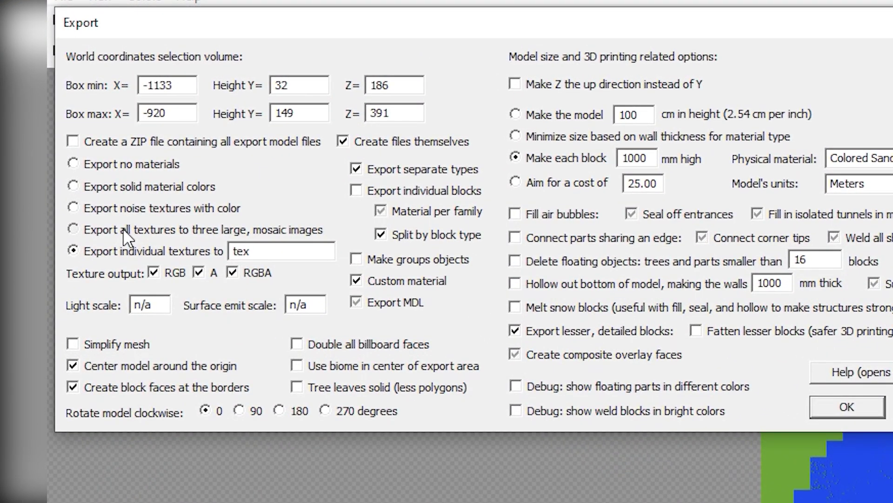
pyautogui.click(34, 121)
pyautogui.click(421, 258)
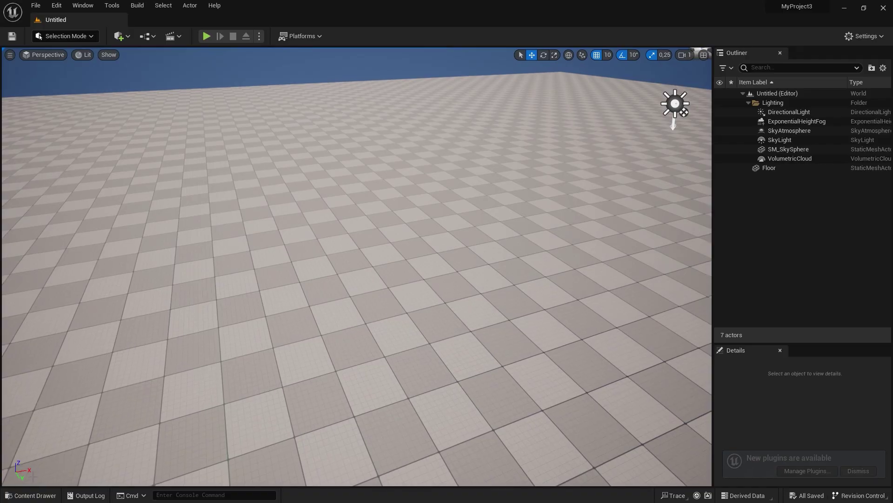
# Step: Create a new content folder named MinecraftWorld
pyautogui.hotkey('ctrl', 'space')
pyautogui.rightClick(451, 425)
pyautogui.click(512, 89)
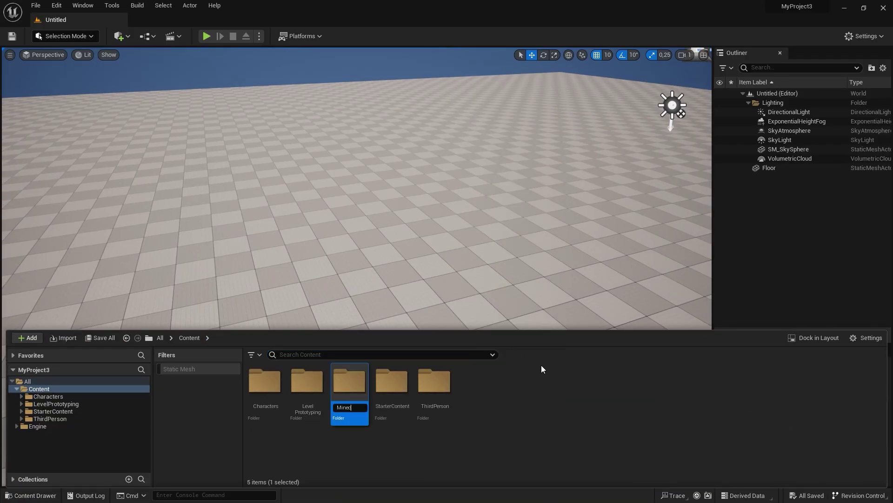
pyautogui.write('orld')
pyautogui.press('Return')
# Step: Import 1-RGBA.png into the MinecraftWorld folder and open the texture
pyautogui.moveTo(570, 275); pyautogui.dragTo(550, 408)
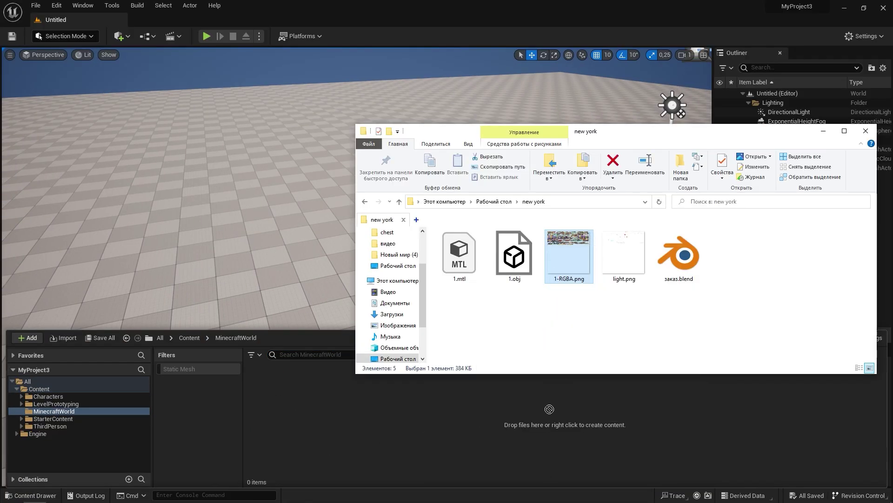
pyautogui.moveTo(425, 430); pyautogui.dragTo(423, 429)
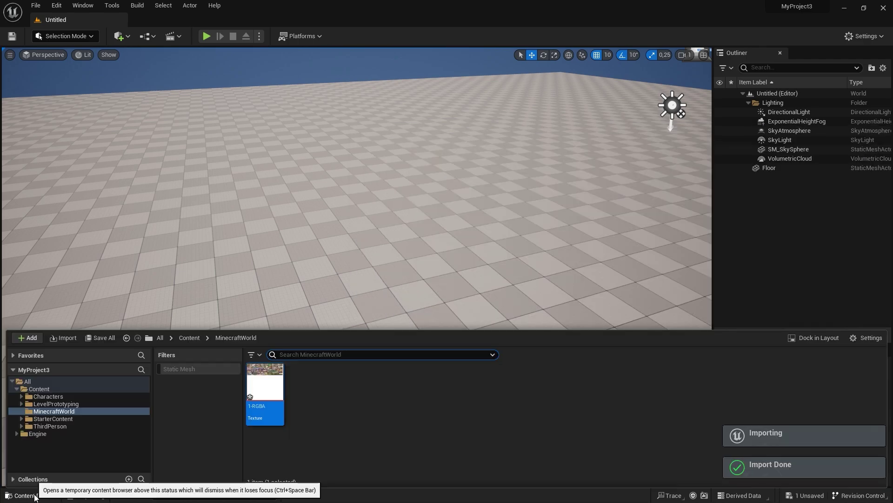
pyautogui.doubleClick(265, 393)
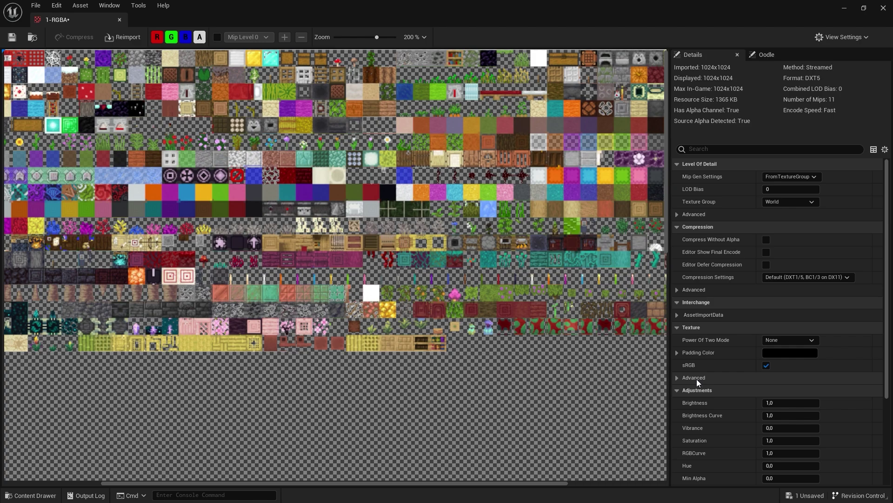
# Step: Set the 1-RGBA texture's Filter to Nearest and enable Editor Defer Compression
pyautogui.click(696, 379)
pyautogui.scroll(-1, 697, 378)
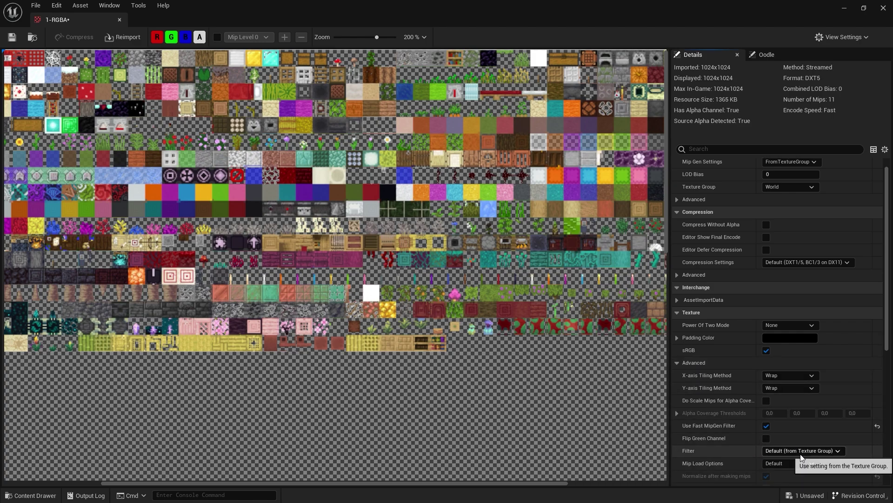
pyautogui.click(800, 454)
pyautogui.click(785, 462)
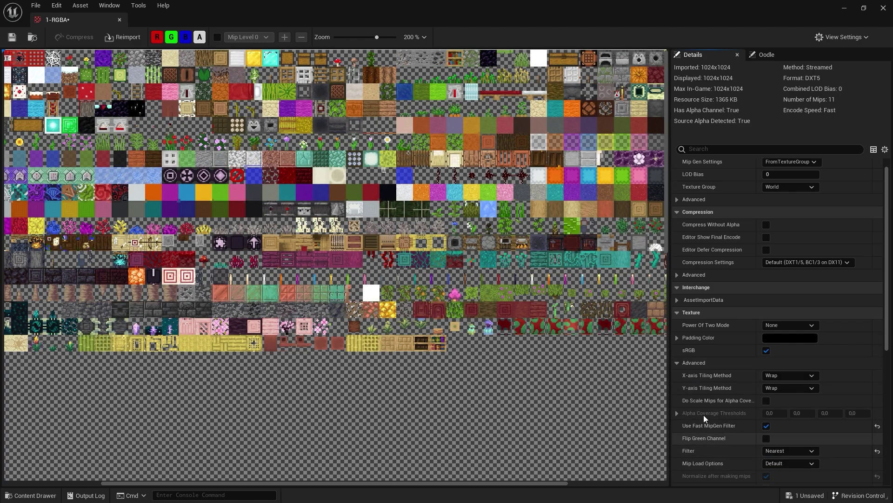
pyautogui.scroll(5, 217, 163)
pyautogui.scroll(2, 254, 194)
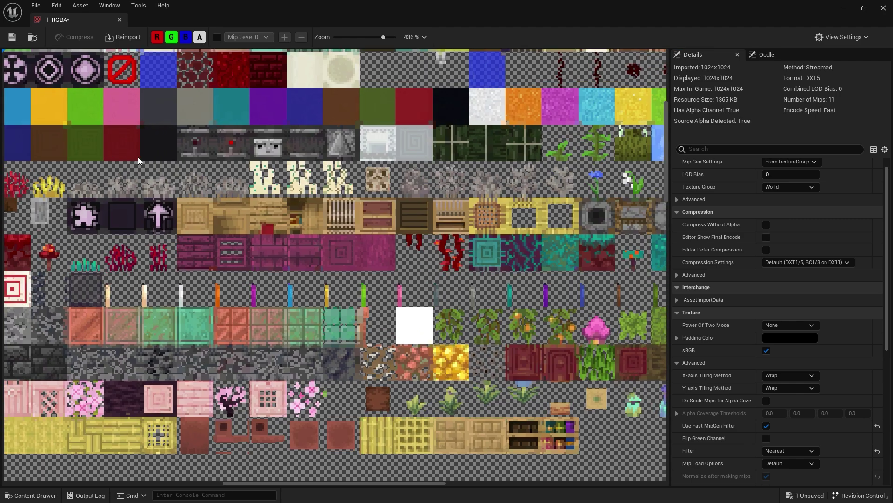
pyautogui.moveTo(261, 149); pyautogui.dragTo(268, 216)
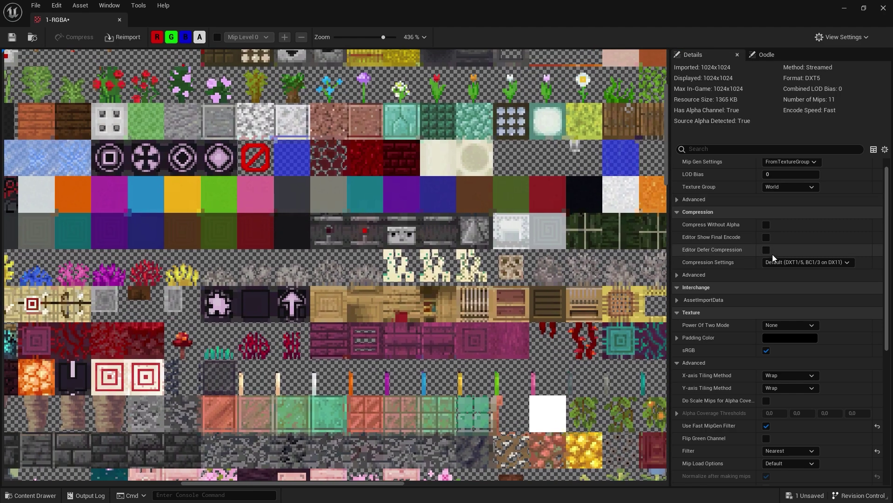
pyautogui.click(766, 250)
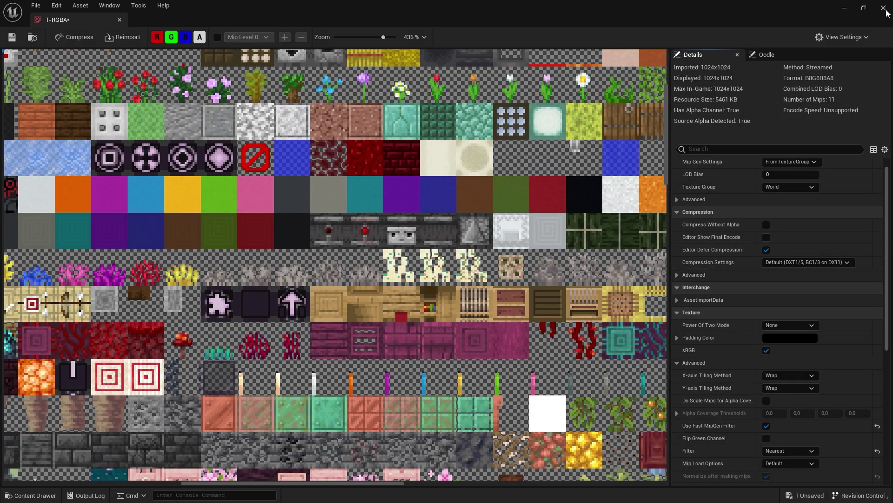
# Step: Close the texture editor and bring up the 1-RGBA texture's actions in the Content Drawer
pyautogui.click(883, 8)
pyautogui.hotkey('ctrl', 'space')
pyautogui.rightClick(260, 393)
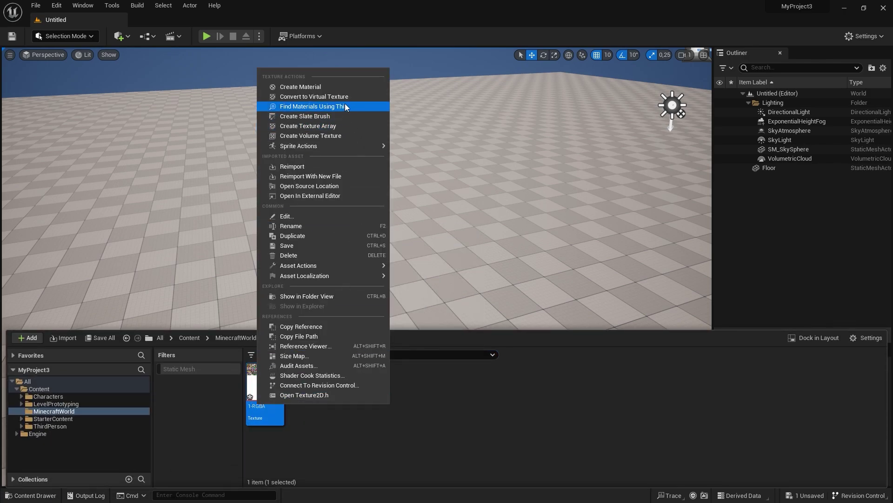
# Step: Create 1-RGBA_Mat from the texture and make it Masked and Two Sided
pyautogui.click(345, 88)
pyautogui.doubleClick(301, 379)
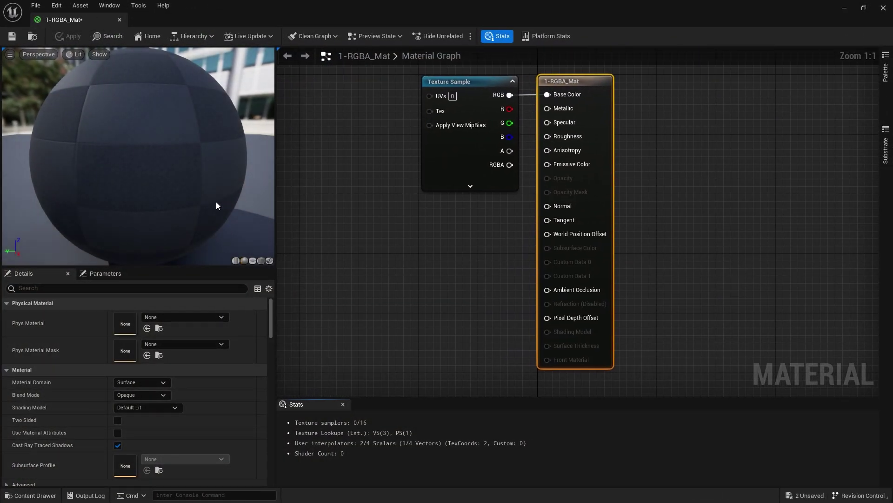
pyautogui.moveTo(180, 183); pyautogui.dragTo(249, 175)
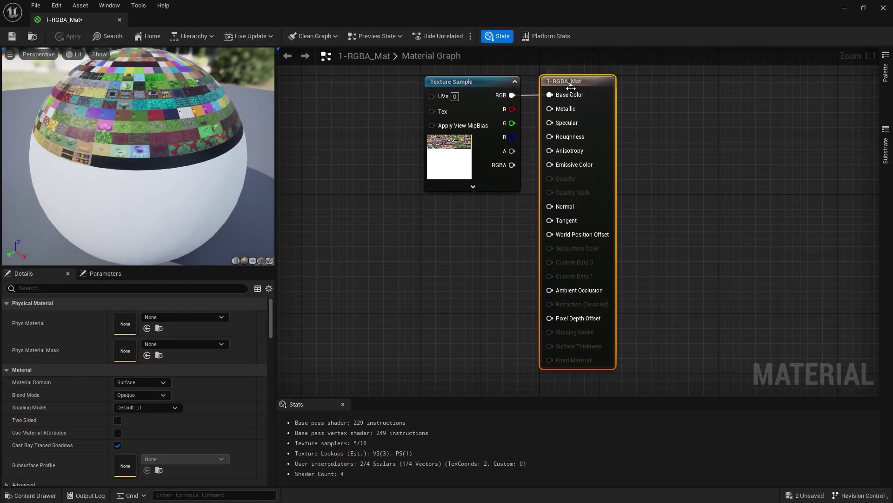
pyautogui.click(141, 396)
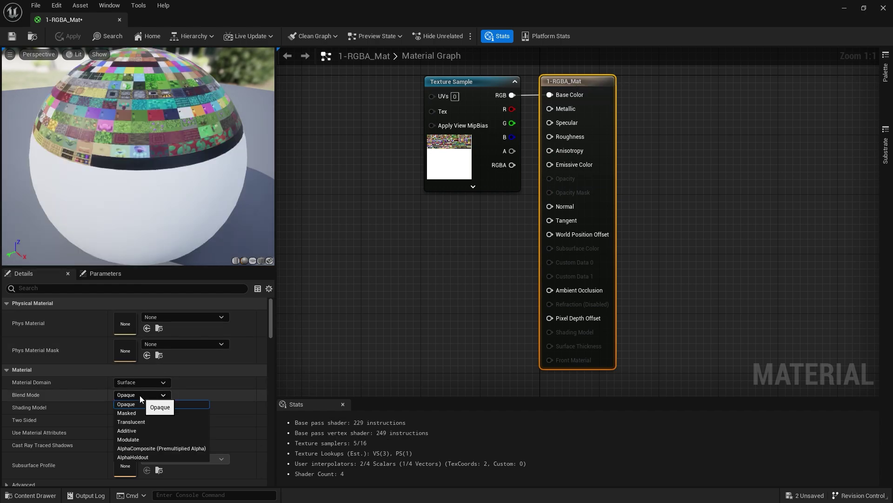
pyautogui.click(137, 412)
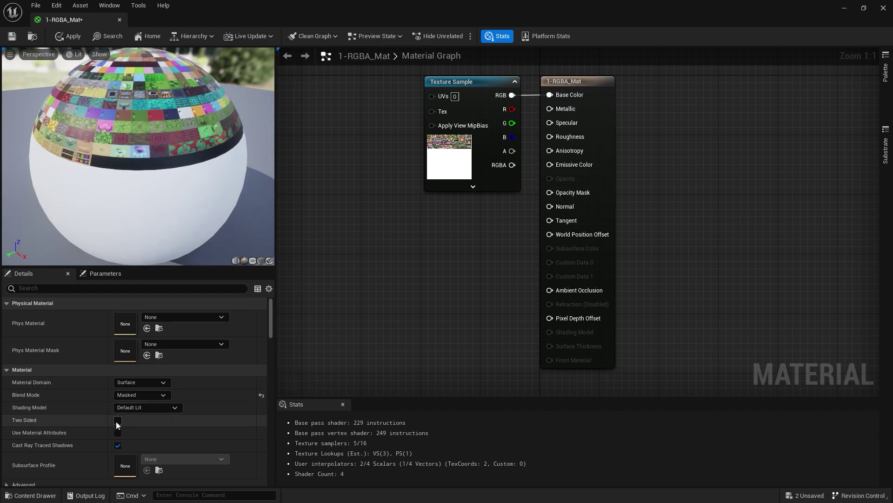
pyautogui.click(118, 420)
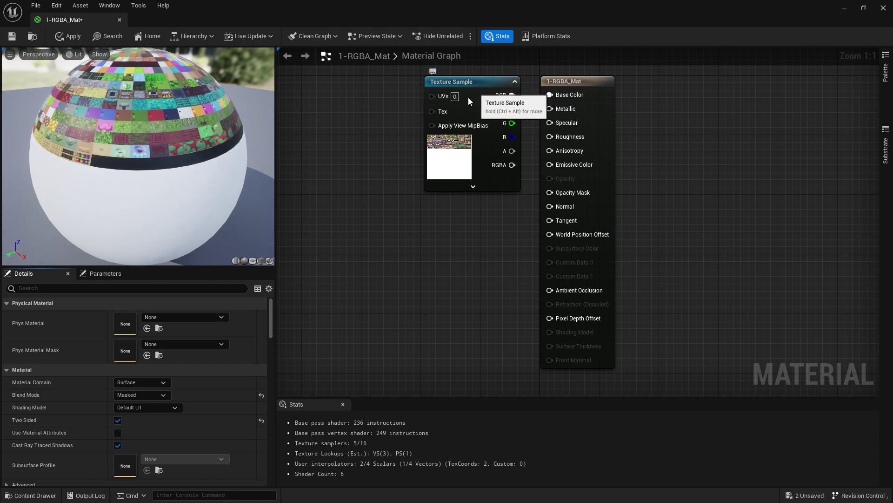
# Step: Connect the texture's alpha to Opacity Mask, save the material, and bring in 1.obj
pyautogui.moveTo(468, 97); pyautogui.dragTo(390, 142)
pyautogui.moveTo(530, 183); pyautogui.dragTo(550, 192)
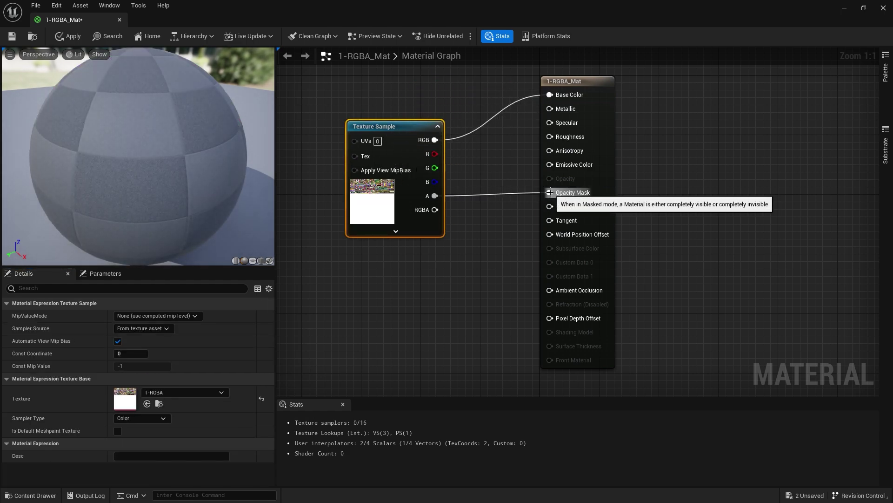
pyautogui.hotkey('ctrl', 's')
pyautogui.moveTo(360, 444); pyautogui.dragTo(360, 443)
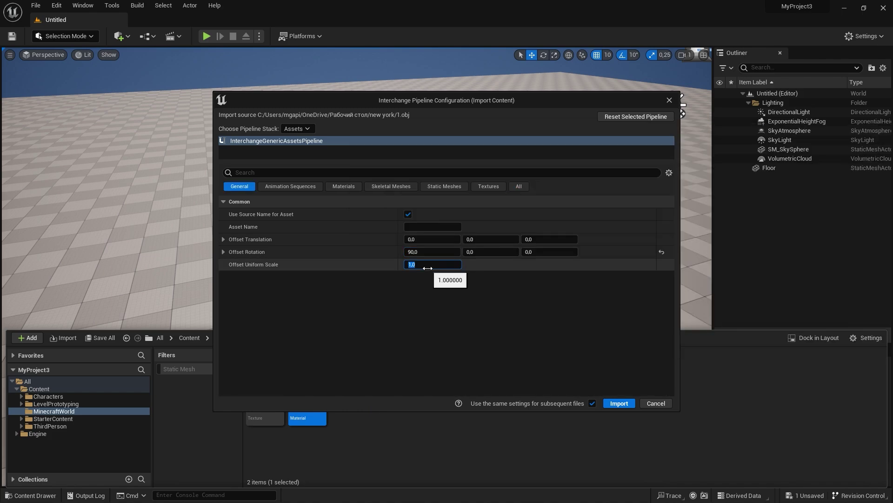
# Step: Import 1.obj at uniform scale 100 as material instances parented to 1-RGBA_Mat
pyautogui.write('100')
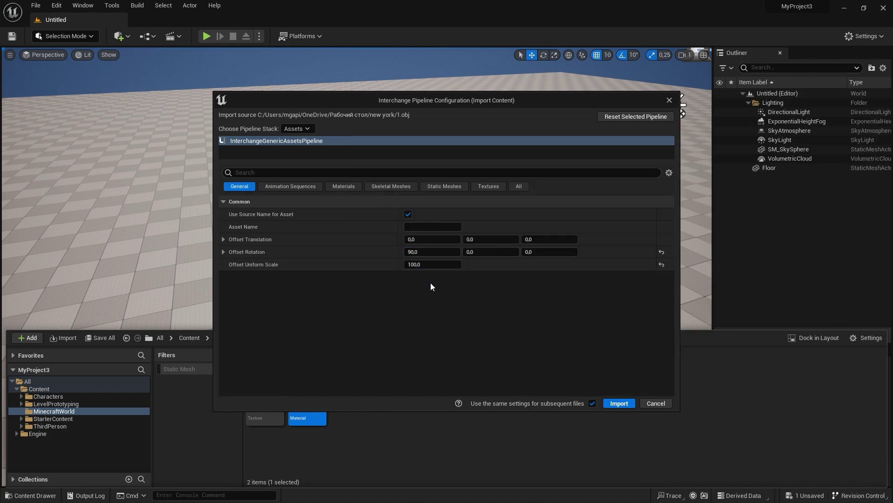
pyautogui.click(347, 186)
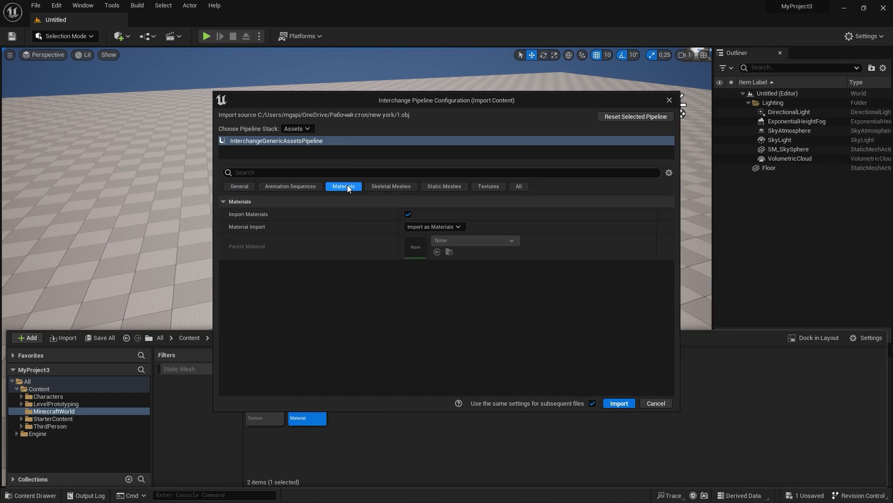
pyautogui.click(421, 227)
pyautogui.click(419, 244)
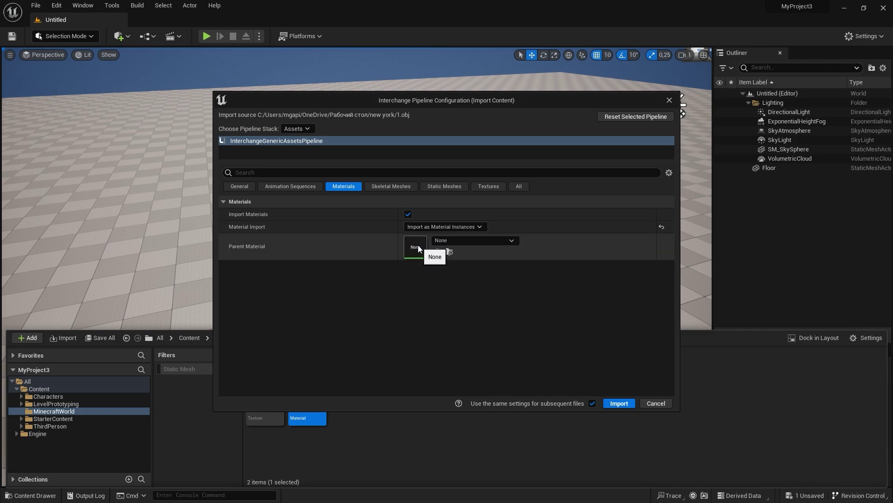
pyautogui.click(440, 243)
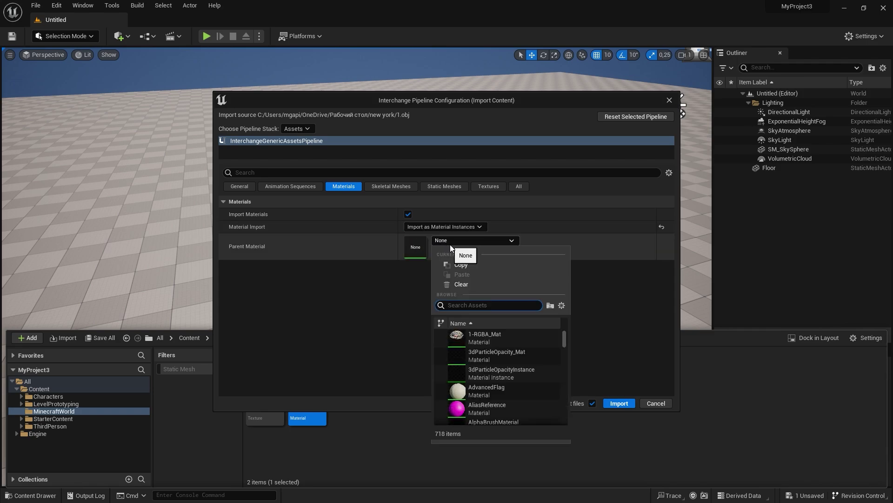
pyautogui.click(483, 340)
pyautogui.click(624, 403)
# Step: Select all imported meshes and drop the whole village into the level
pyautogui.click(432, 414)
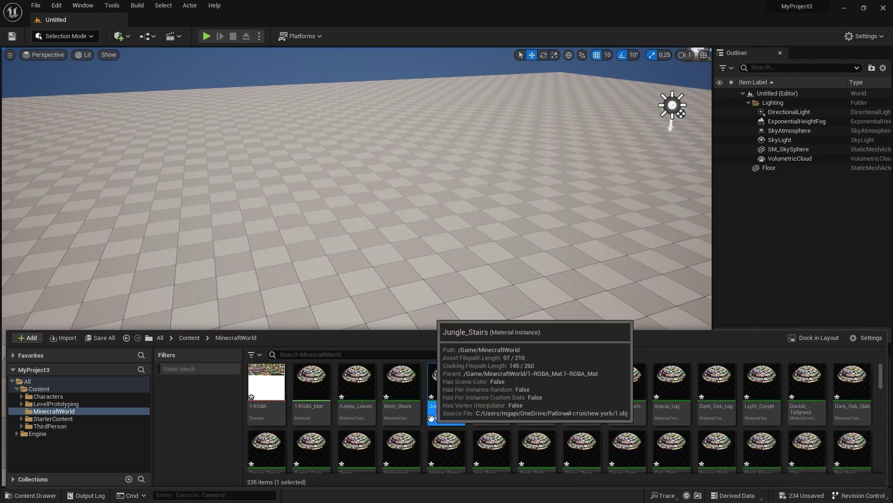
pyautogui.hotkey('ctrl', 'a')
pyautogui.moveTo(433, 417); pyautogui.dragTo(420, 321)
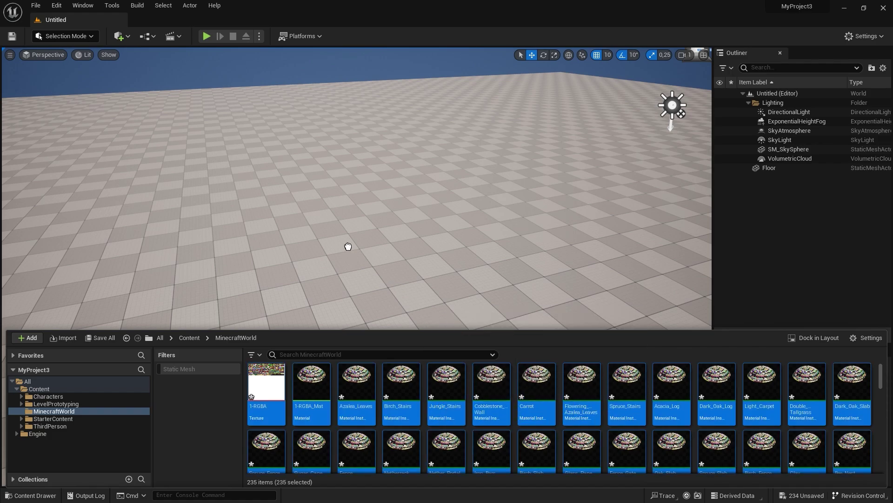
pyautogui.moveTo(348, 247); pyautogui.dragTo(348, 246)
# Step: Play-test the level, making the character jump and run across the terrain
pyautogui.hotkey('alt', 'p')
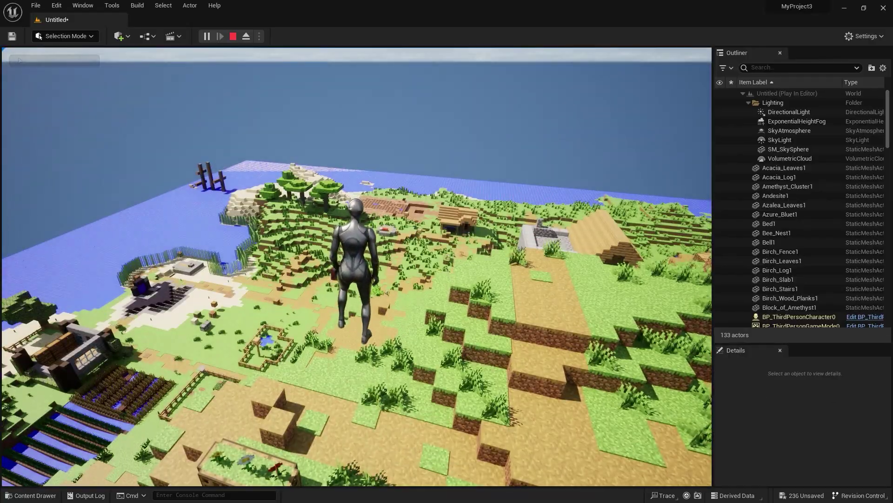
pyautogui.press('space')
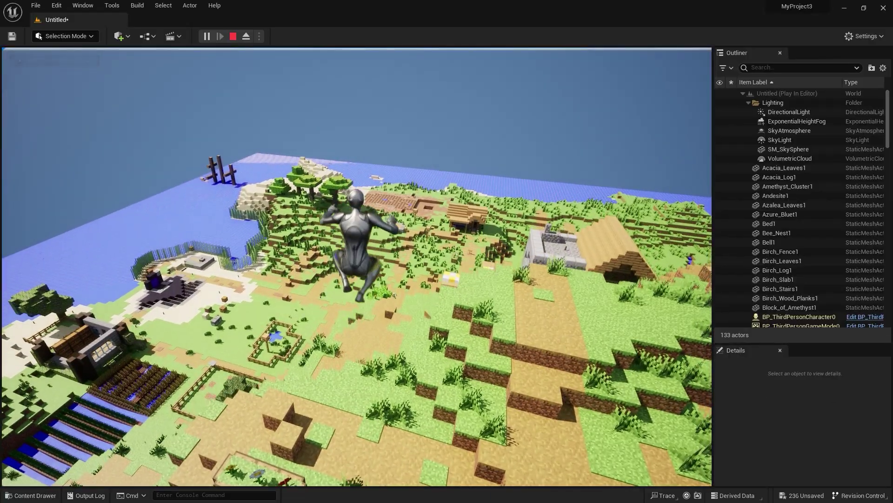
pyautogui.press('w')
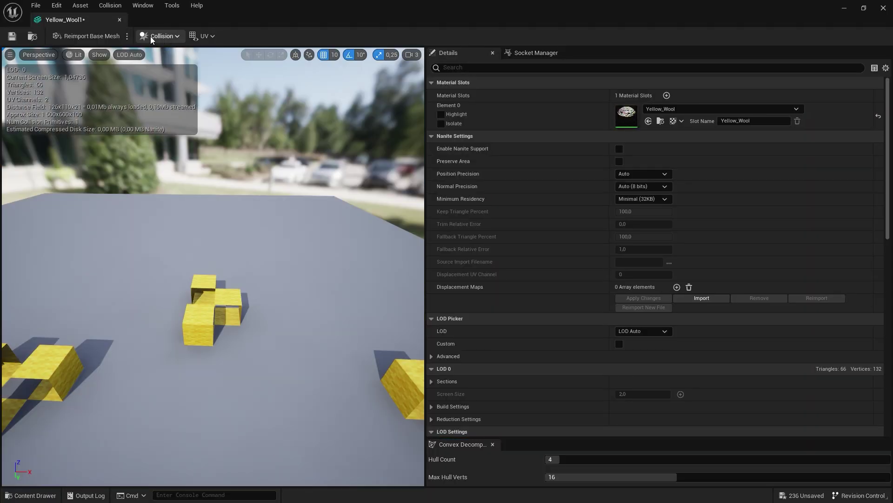
# Step: Remove Yellow_Wool1's simple collision; set it and Cobblestone1 to Use Complex Collision As Simple
pyautogui.click(152, 38)
pyautogui.click(191, 149)
pyautogui.scroll(-5, 554, 367)
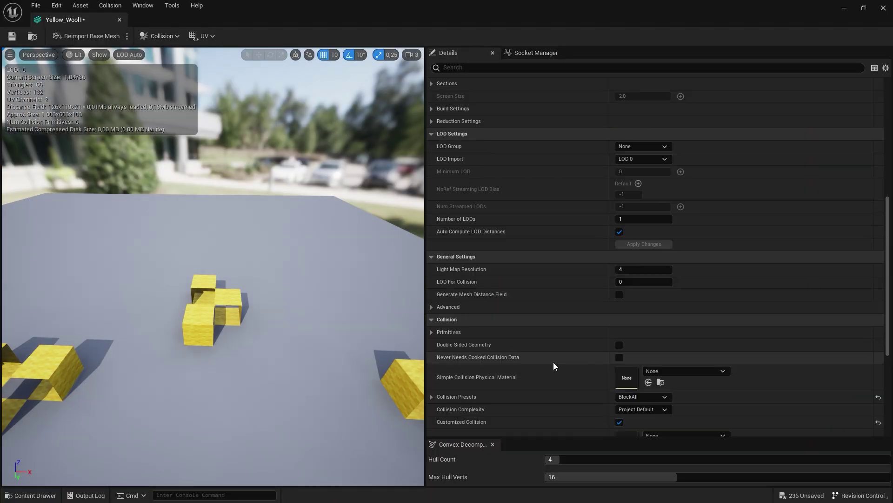
pyautogui.click(637, 409)
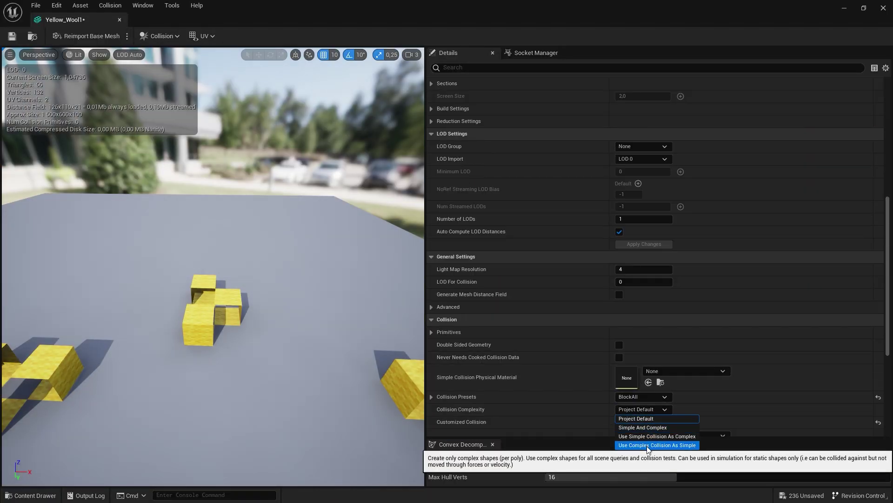
pyautogui.click(648, 446)
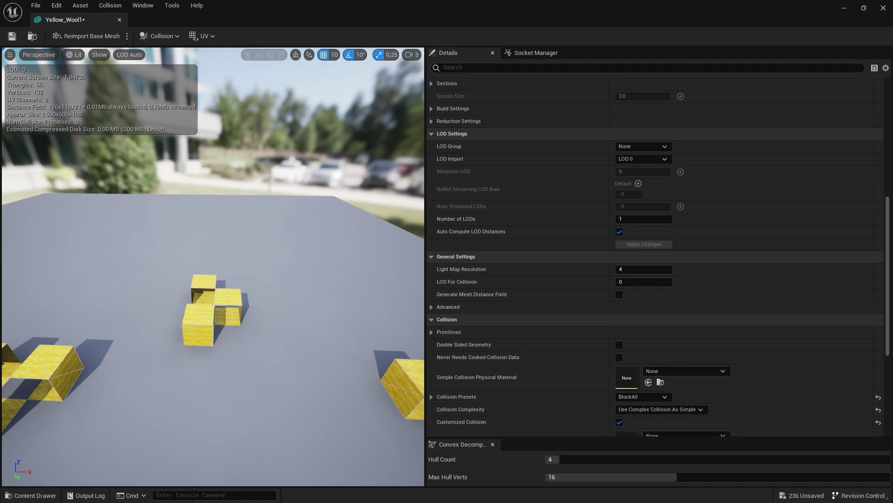
pyautogui.moveTo(212, 267); pyautogui.dragTo(213, 267, button='right')
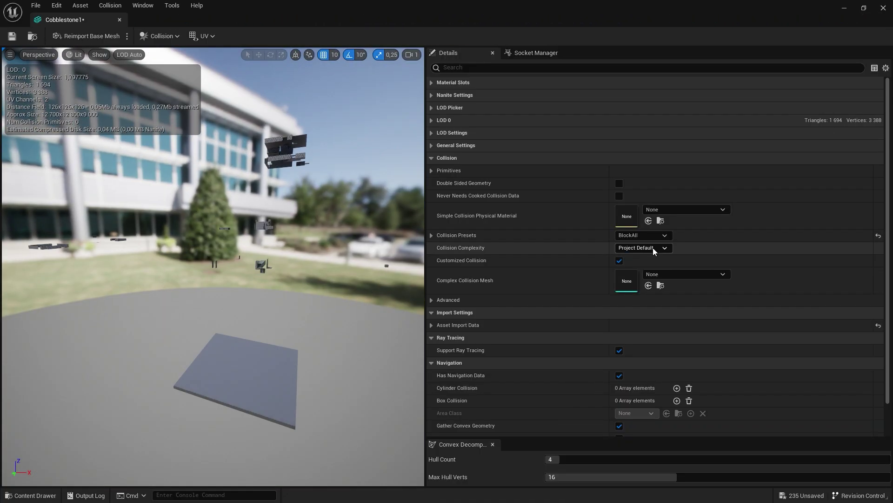
pyautogui.click(657, 283)
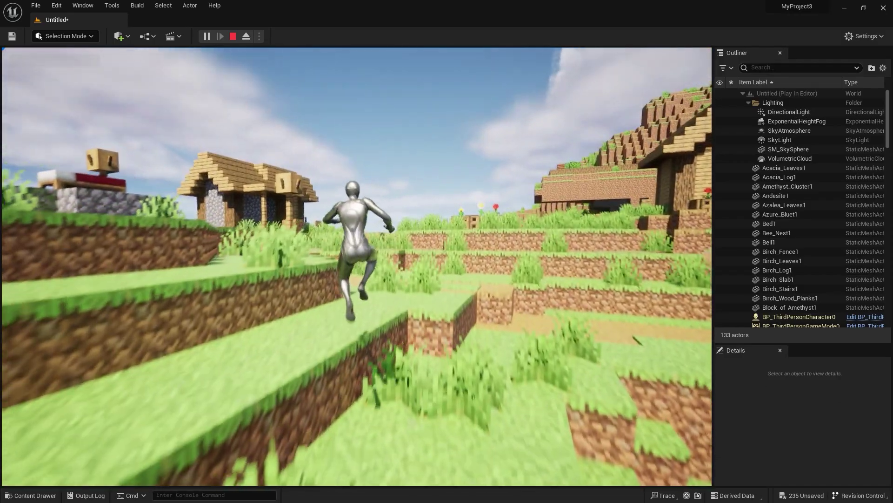
# Step: Stop play, view the cobblestone wall, verify 1-RGBA's Nearest filter, then play again
pyautogui.press('Escape')
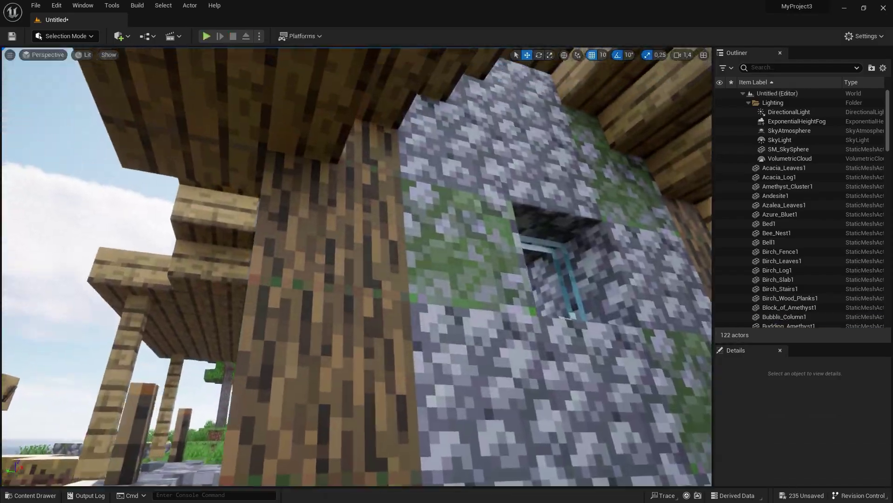
pyautogui.moveTo(224, 404); pyautogui.dragTo(224, 404, button='right')
pyautogui.click(46, 494)
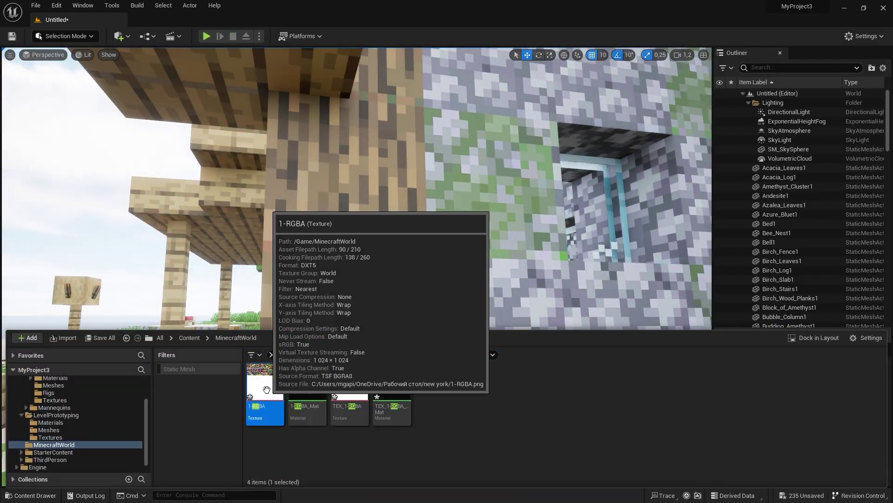
pyautogui.doubleClick(265, 405)
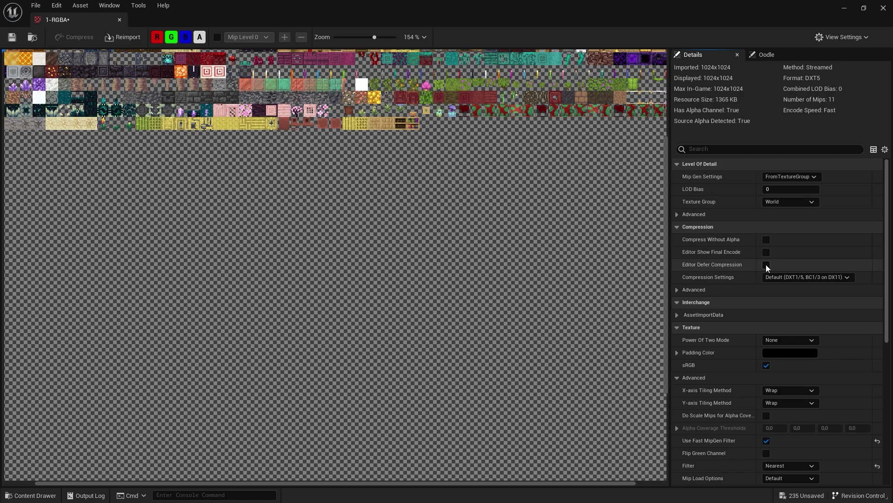
pyautogui.click(884, 8)
pyautogui.moveTo(357, 266); pyautogui.dragTo(357, 266, button='right')
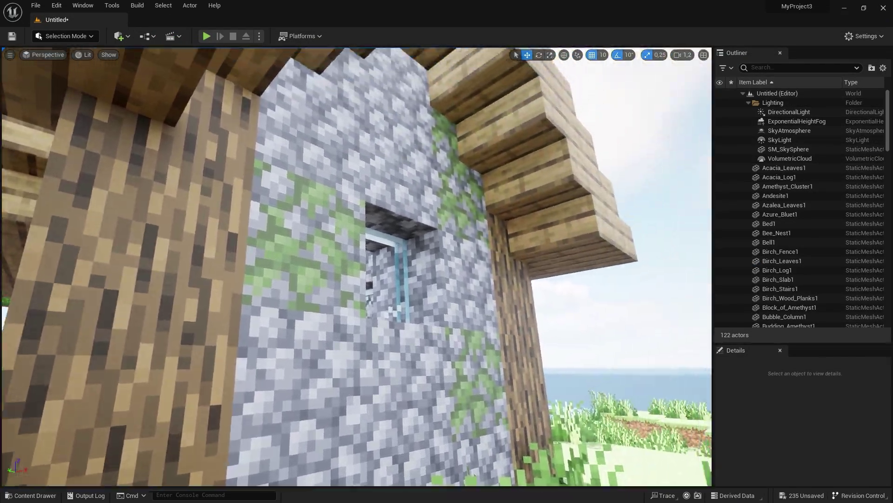
pyautogui.hotkey('alt', 'p')
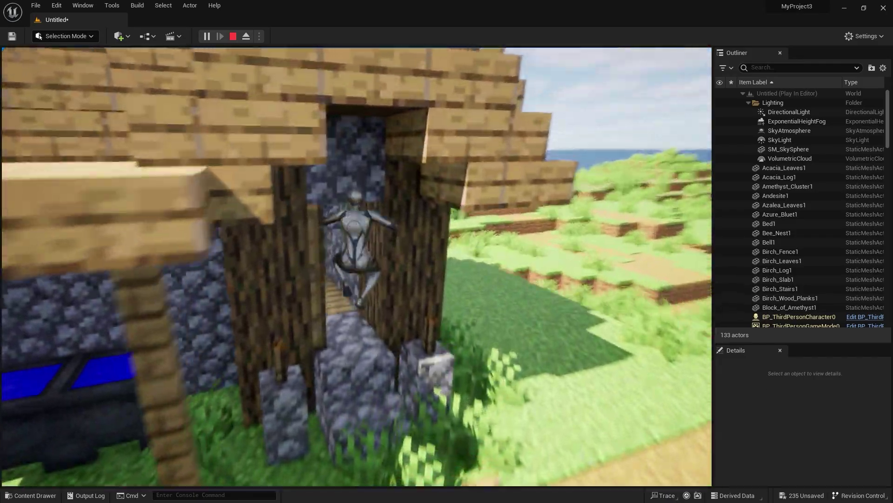
# Step: Walk the character forward through the house doorway into the chest room
pyautogui.press('w')
pyautogui.press('w')
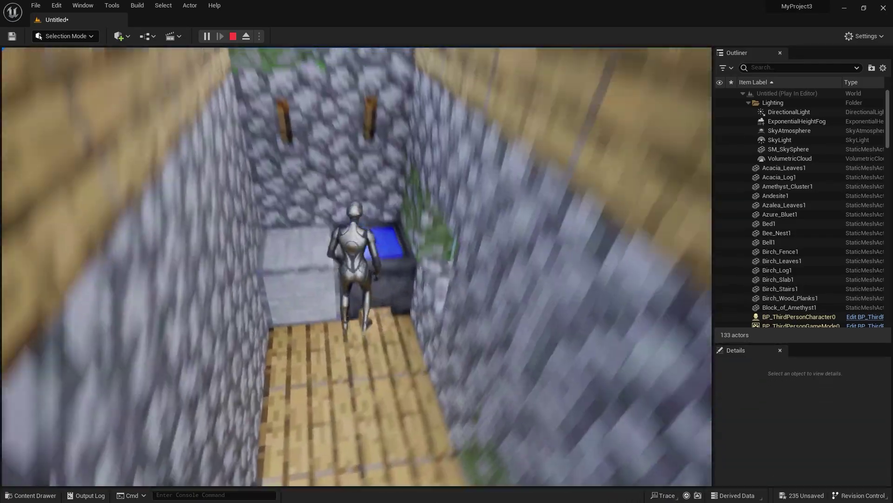